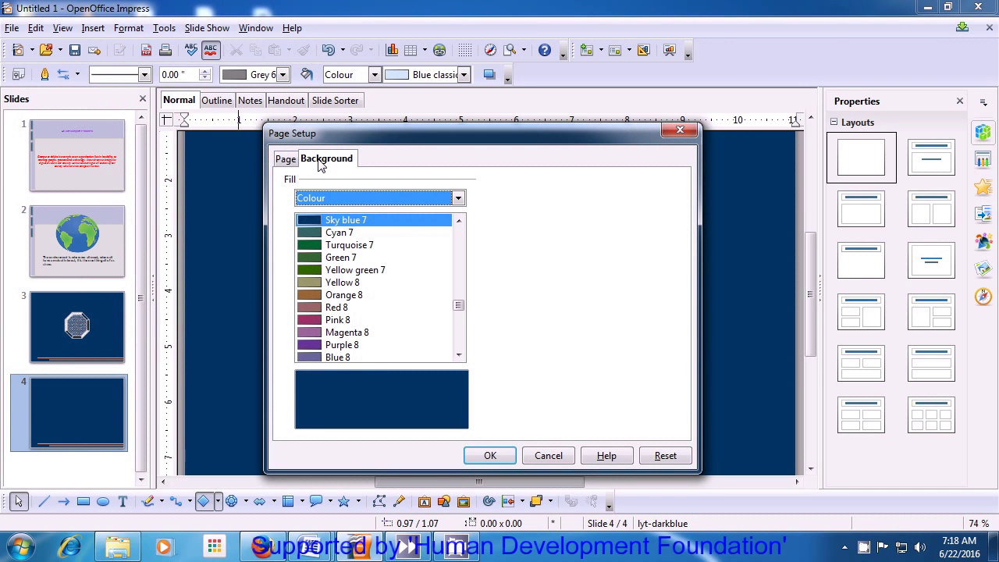
- Fill the background of slide 4 only with the solid colour Magenta 10
left_click(457, 198)
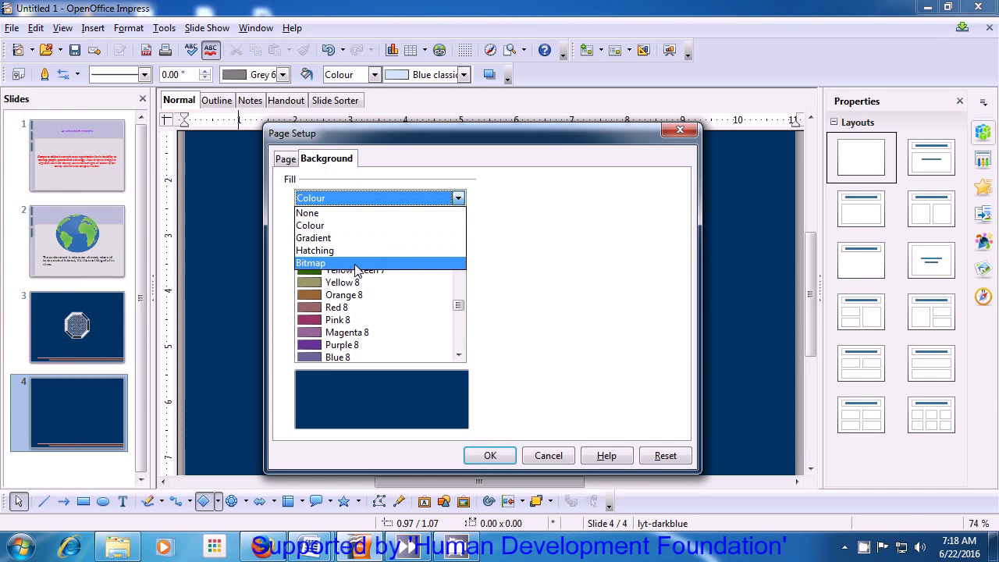
left_click(342, 226)
left_click_drag(459, 306, 461, 330)
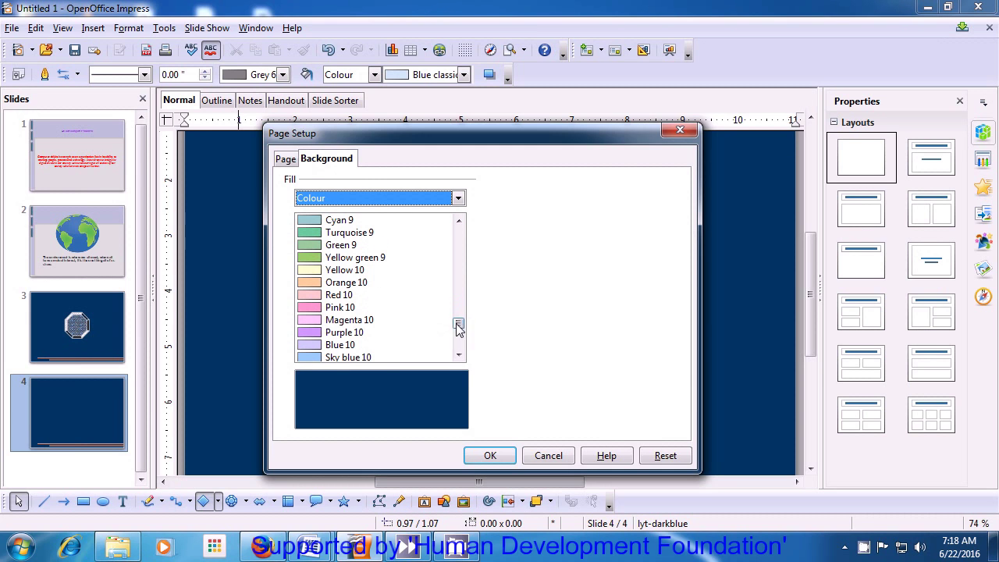
left_click(312, 323)
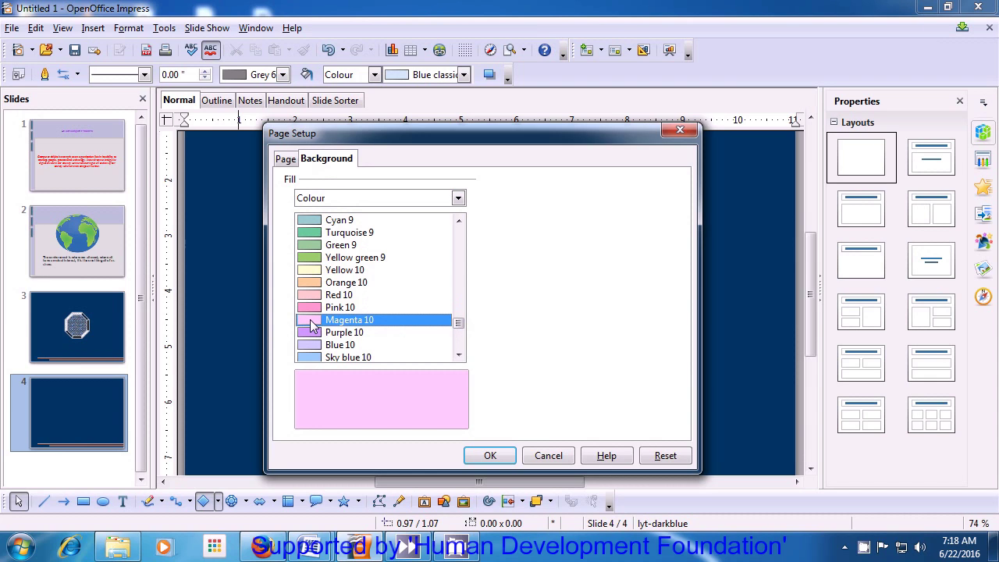
left_click(478, 459)
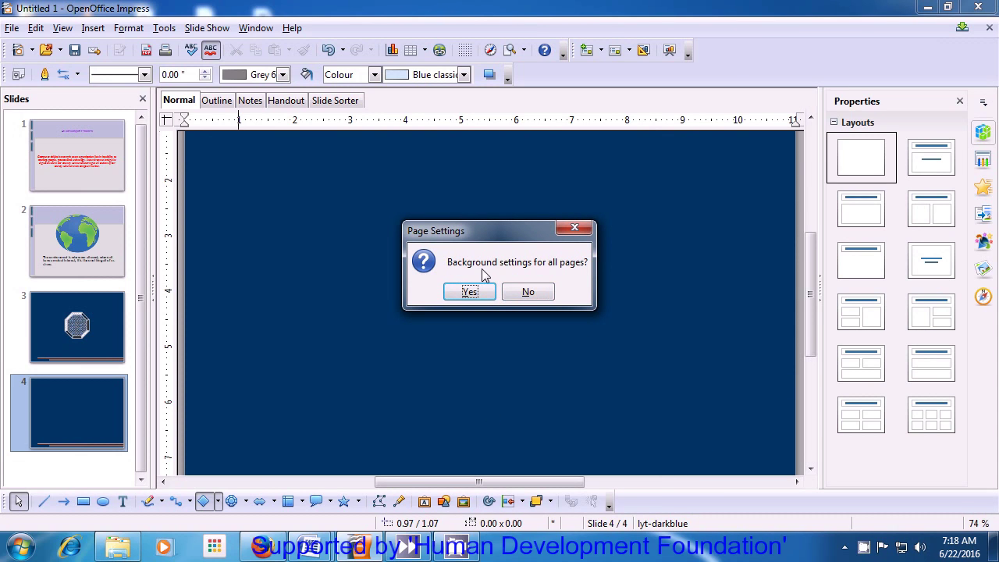
left_click(528, 293)
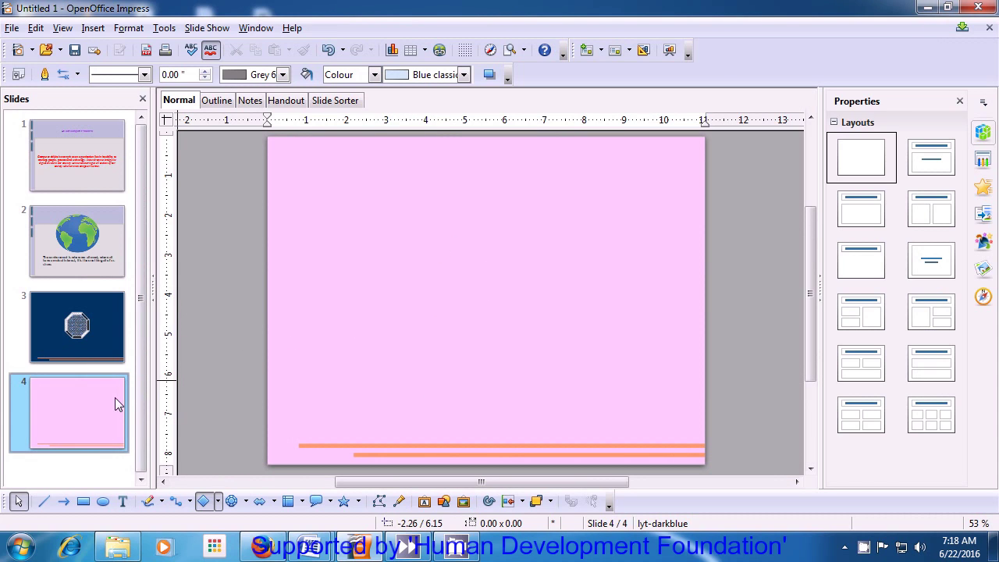
- Draw a cube shape about 2.46 by 3.38 inches on slide 4 and move it near the slide's centre
mouse_move(94, 443)
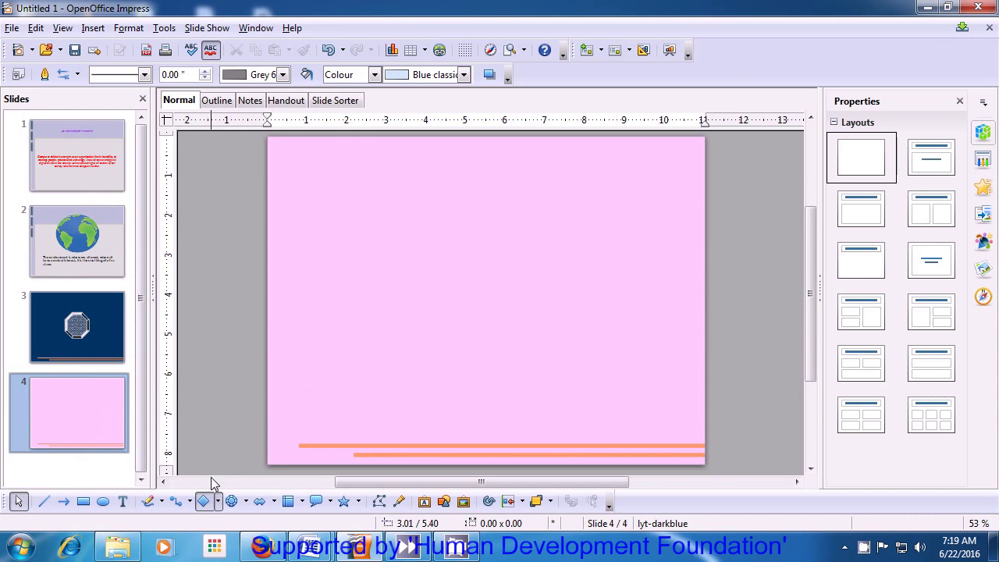
left_click(219, 501)
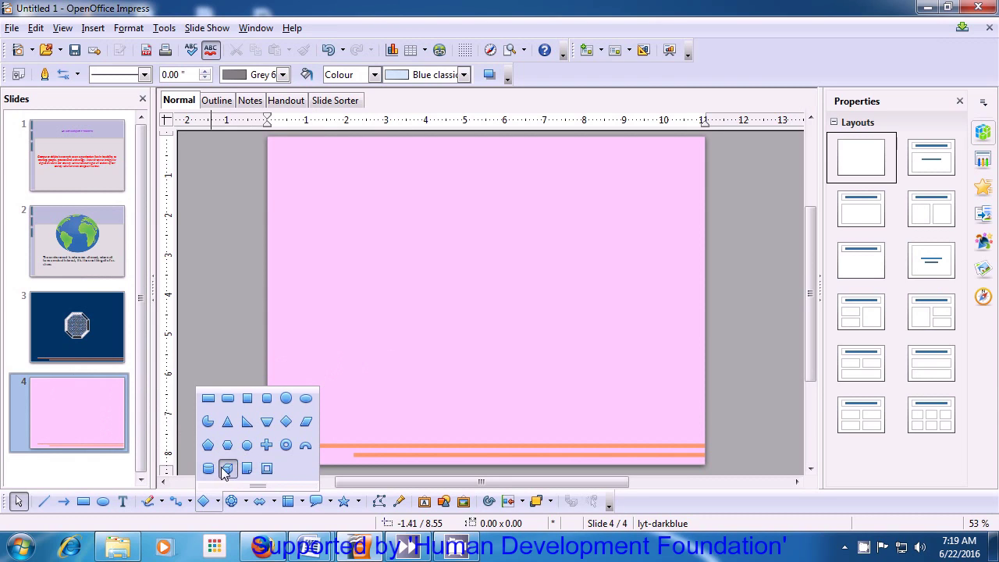
left_click(221, 467)
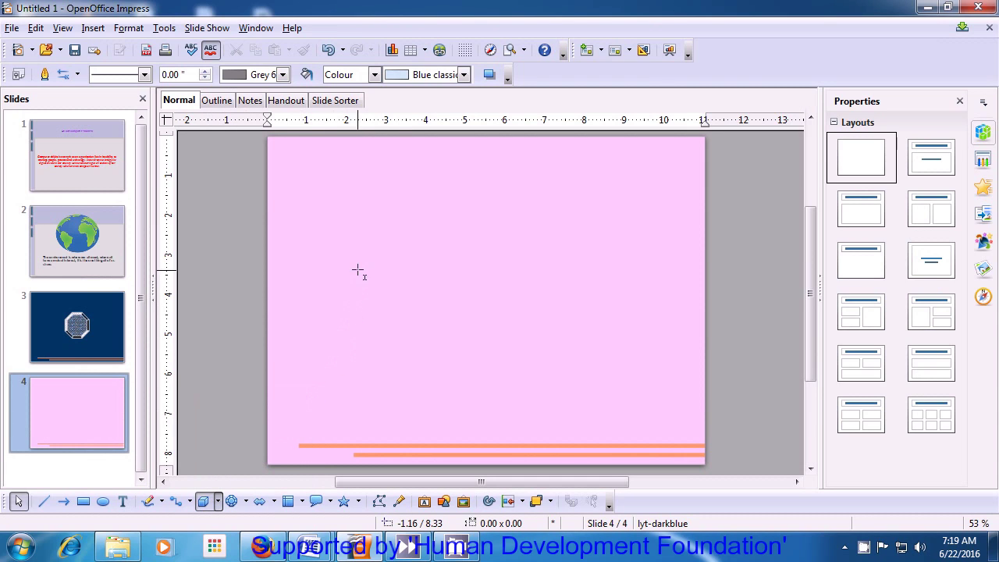
mouse_move(364, 249)
left_mouse_down()
mouse_move(419, 281)
mouse_move(464, 381)
left_mouse_up()
left_click_drag(433, 337, 516, 338)
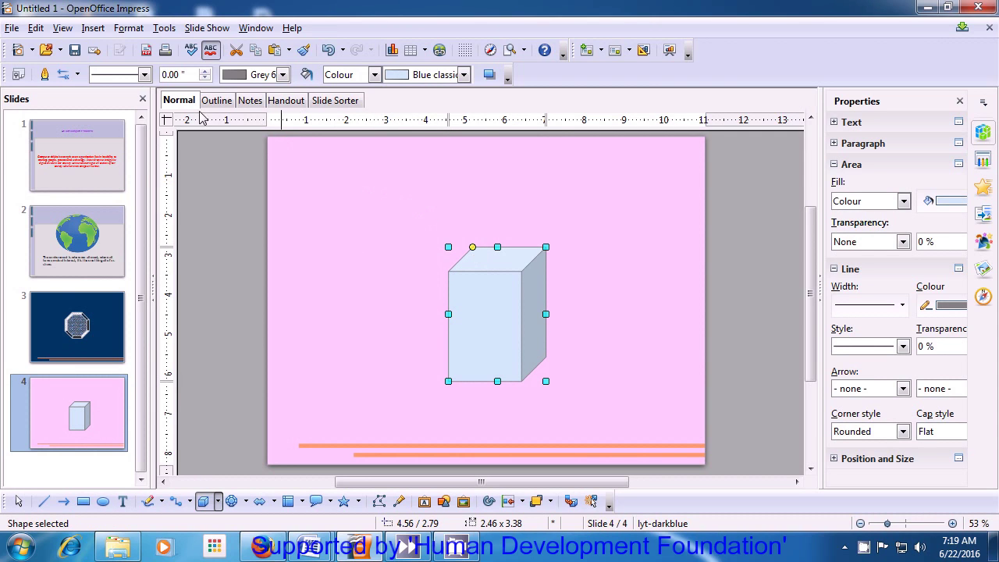
- Give the cube a Continuous outline with a line width of 0.02 inch
left_click(144, 75)
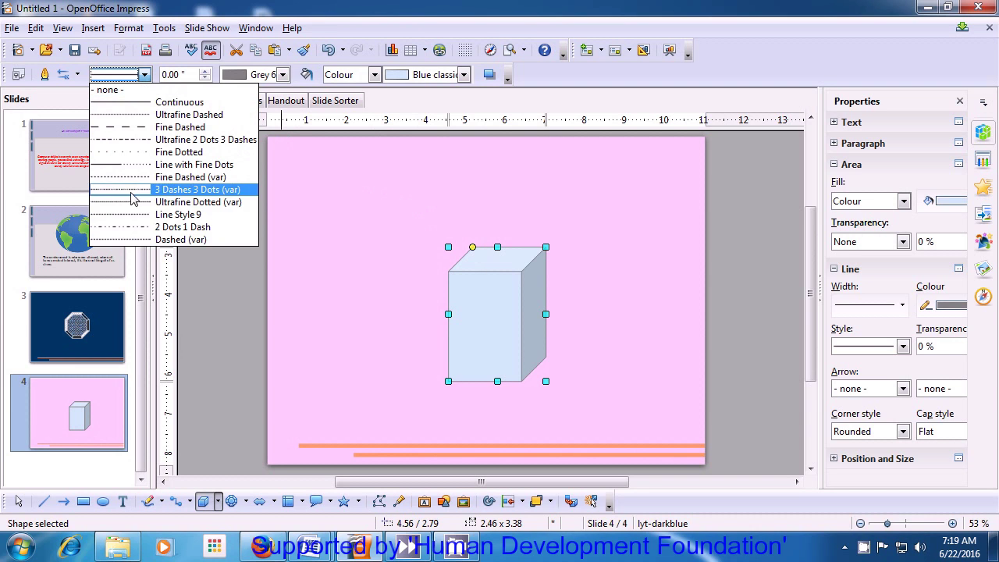
left_click(140, 102)
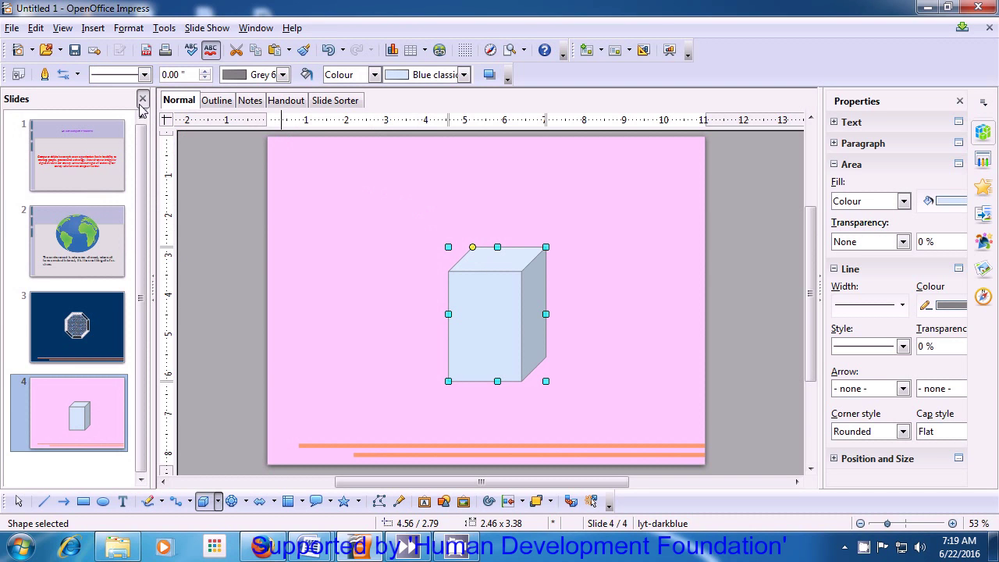
left_click(205, 71)
left_click(205, 71)
left_click(206, 71)
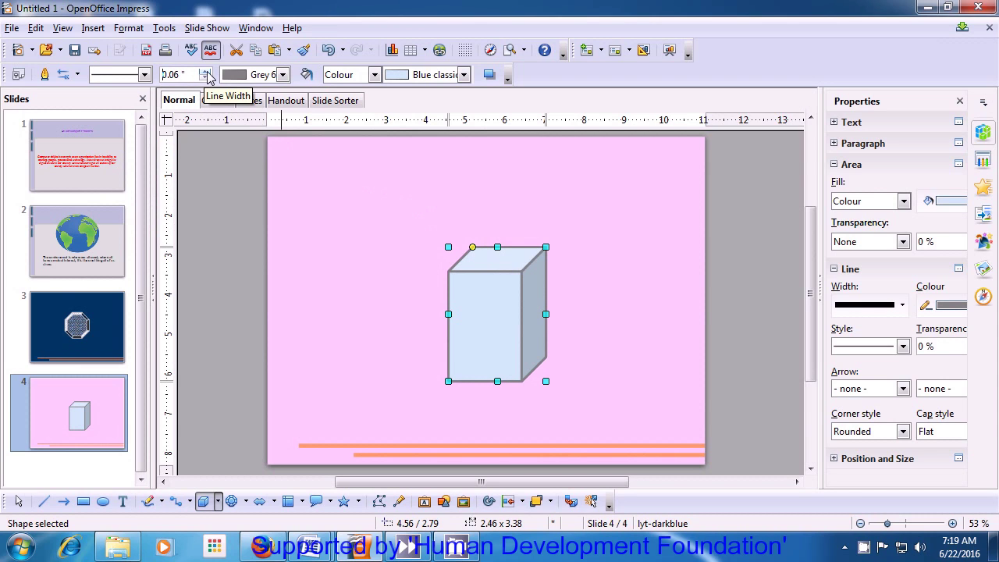
left_click(206, 78)
left_click(206, 78)
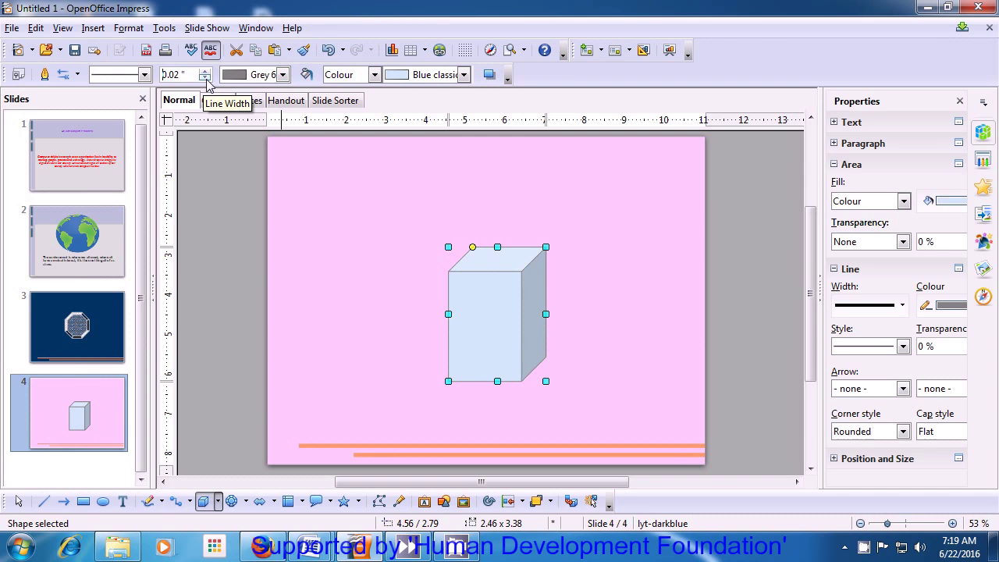
- Set the cube's outline colour to Red 7
left_click(283, 78)
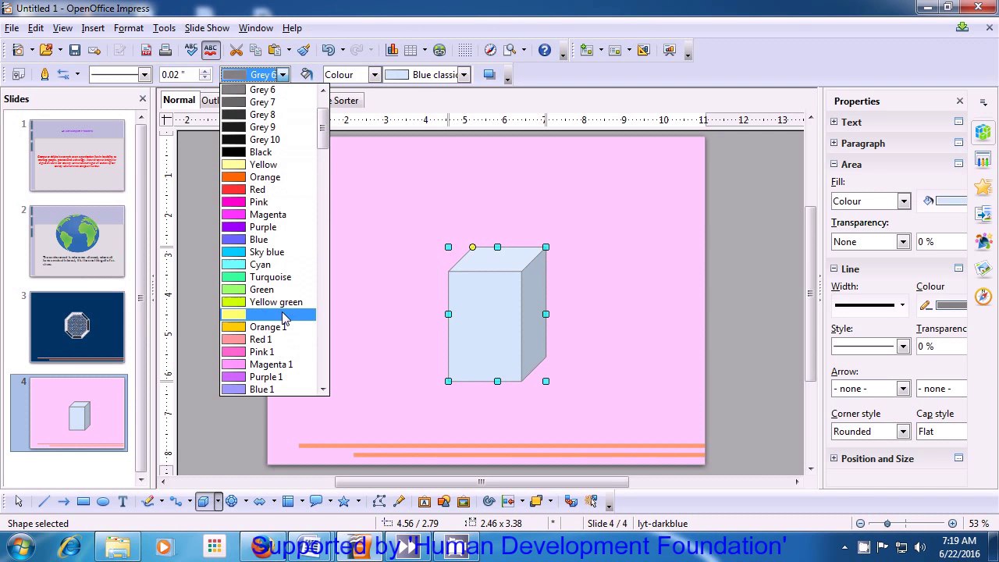
left_click_drag(325, 142, 320, 303)
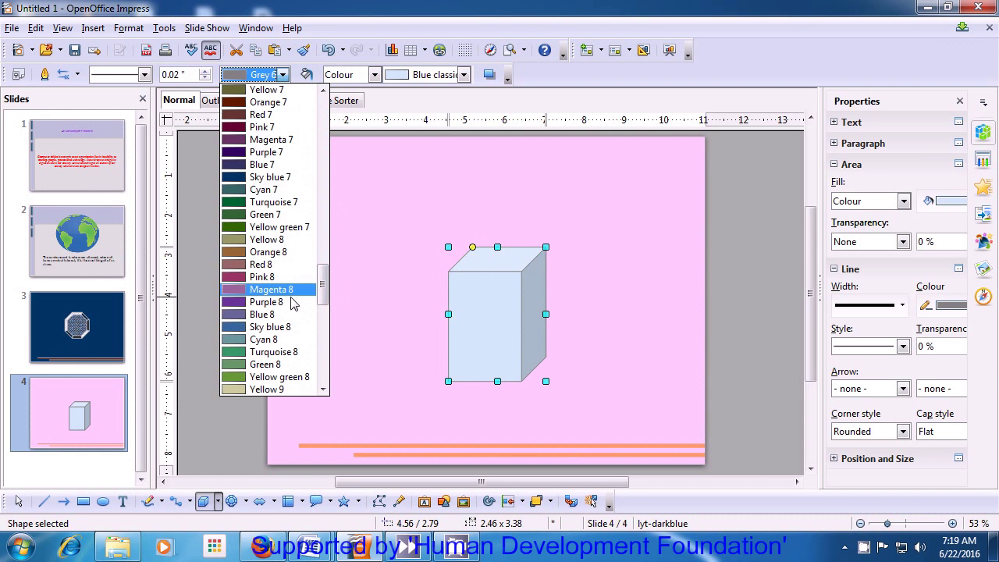
left_click(259, 115)
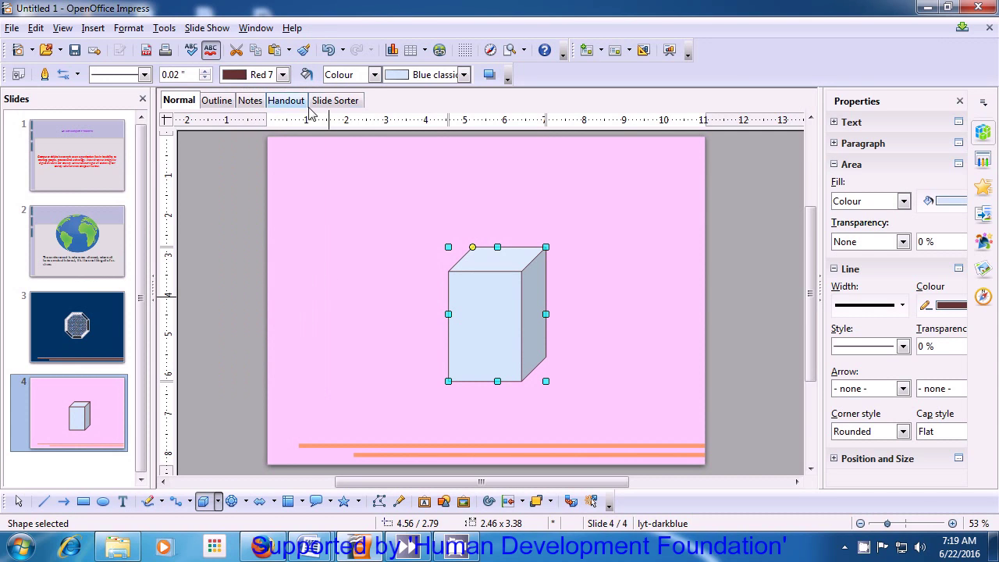
- Change the cube's fill to a gradient and choose Blue Gradient 2
left_click(374, 77)
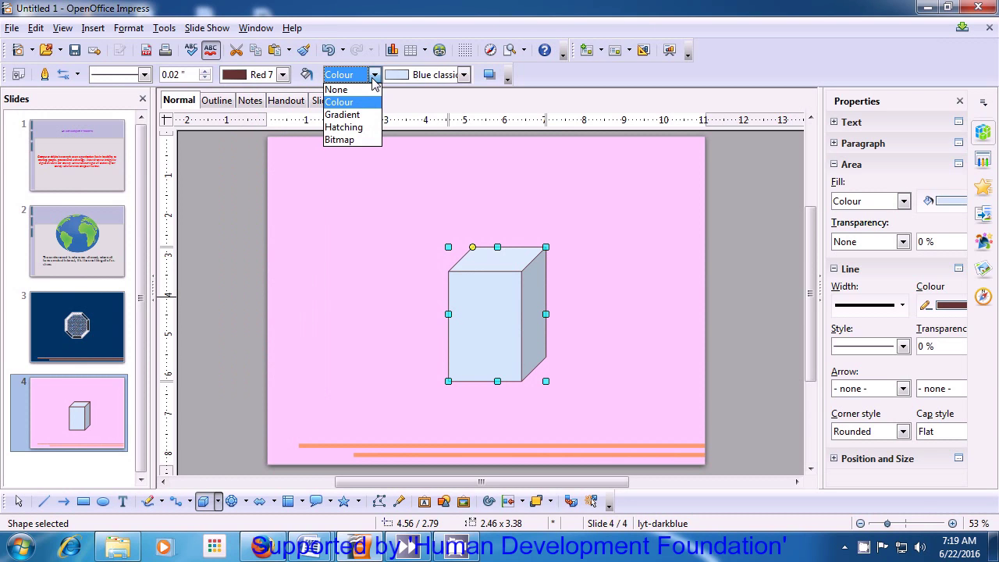
left_click(357, 117)
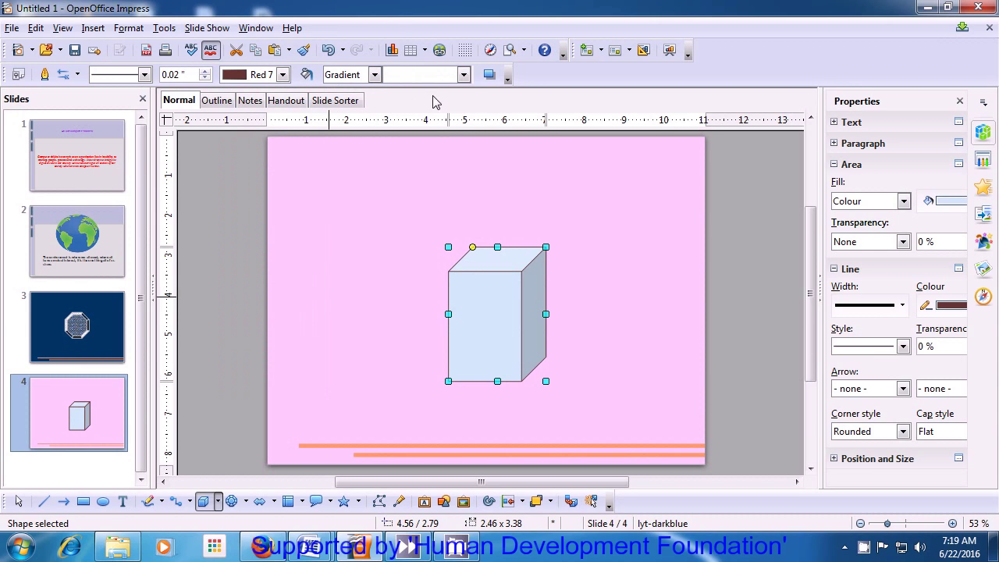
left_click(464, 80)
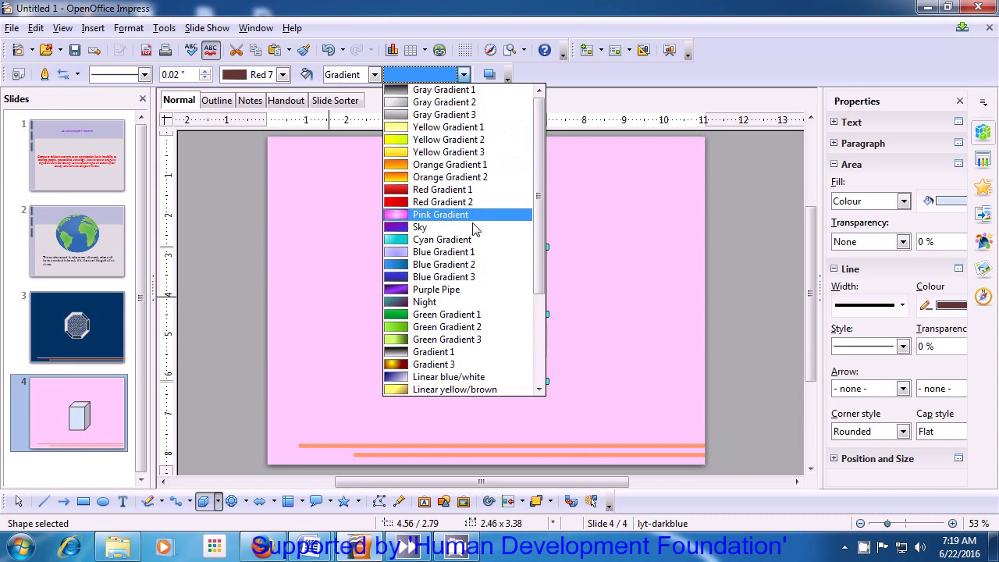
left_click(477, 269)
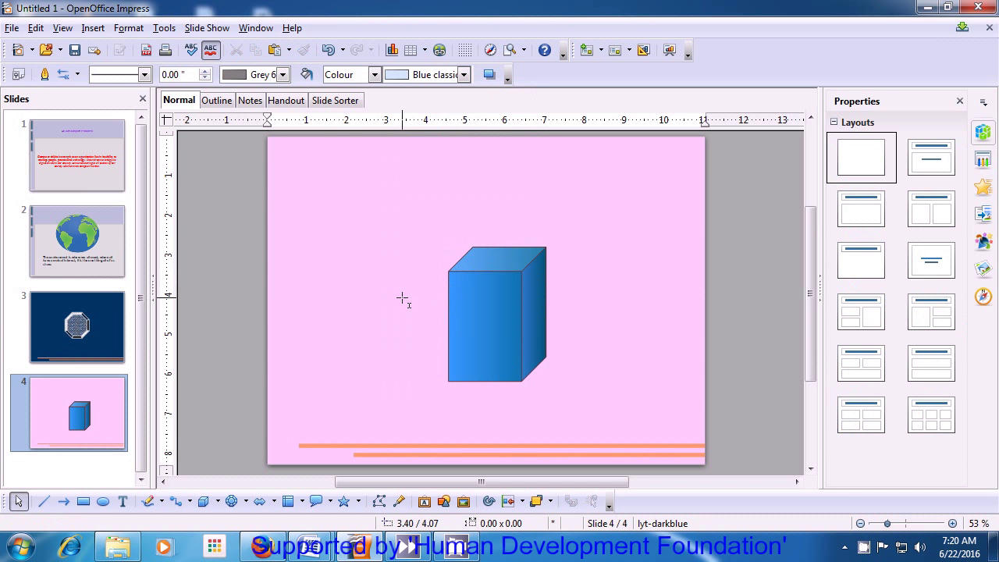
- Open the Duplicate settings for the cube and set the number of copies to 4
left_click(495, 341)
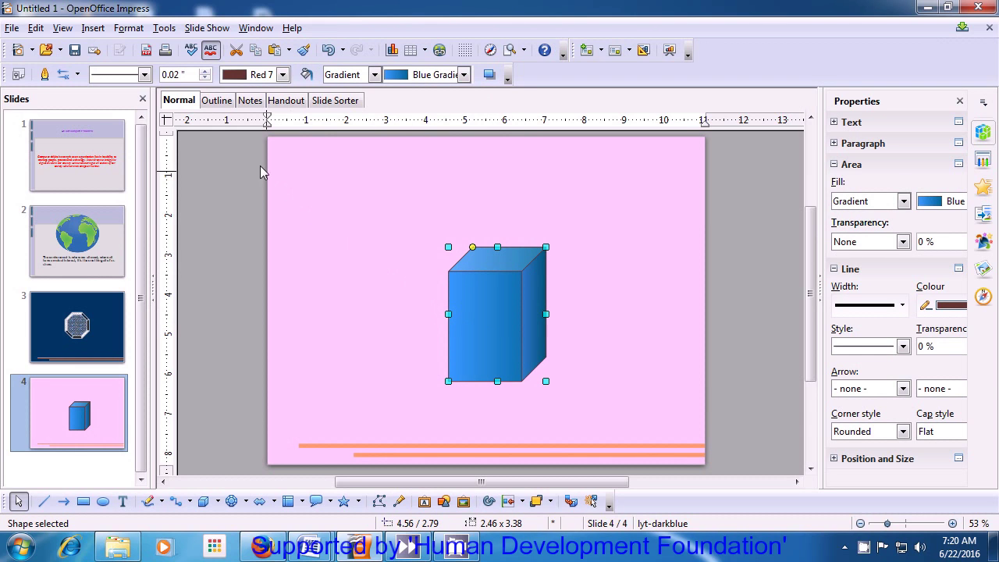
left_click(36, 29)
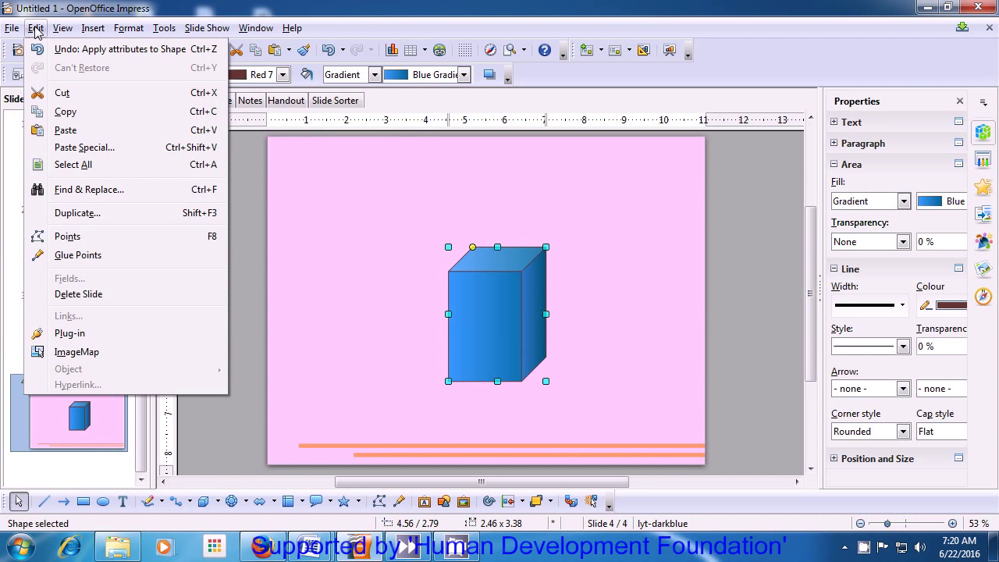
left_click(84, 213)
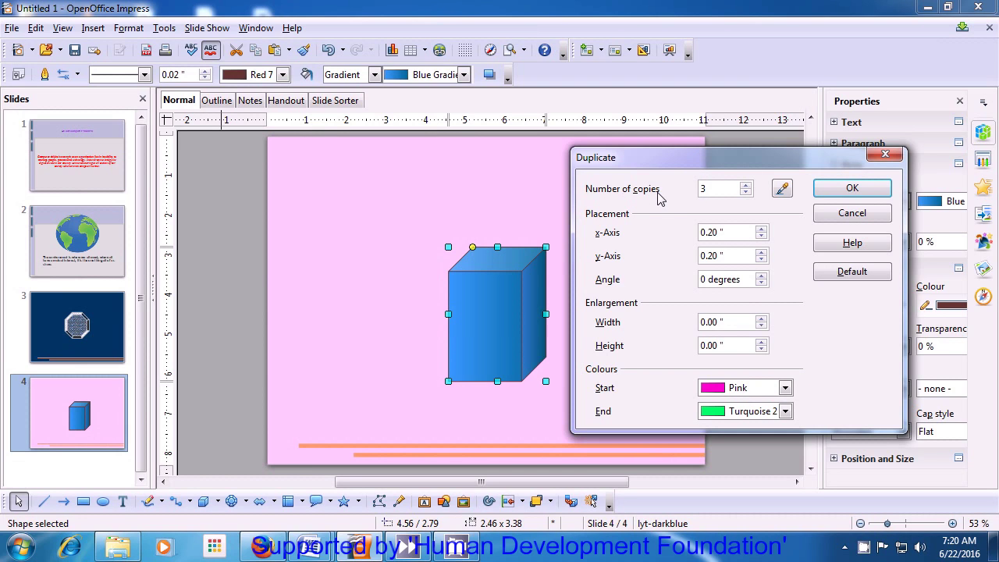
left_click(745, 192)
left_click(745, 192)
left_click(745, 186)
- Set the duplicates' start colour to Blue 2 and end colour to Orange, and create the copies
left_click(785, 388)
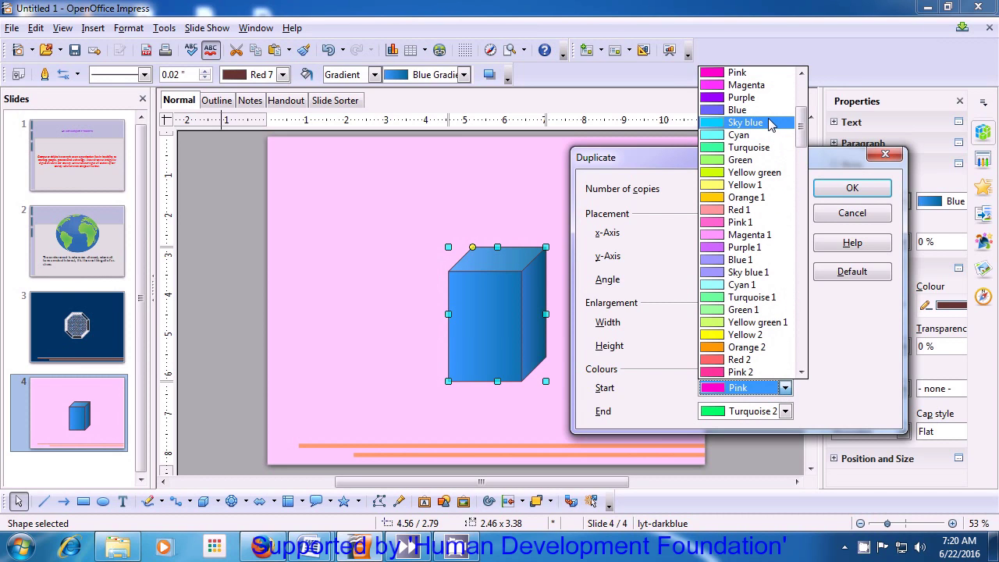
left_click_drag(804, 129, 801, 156)
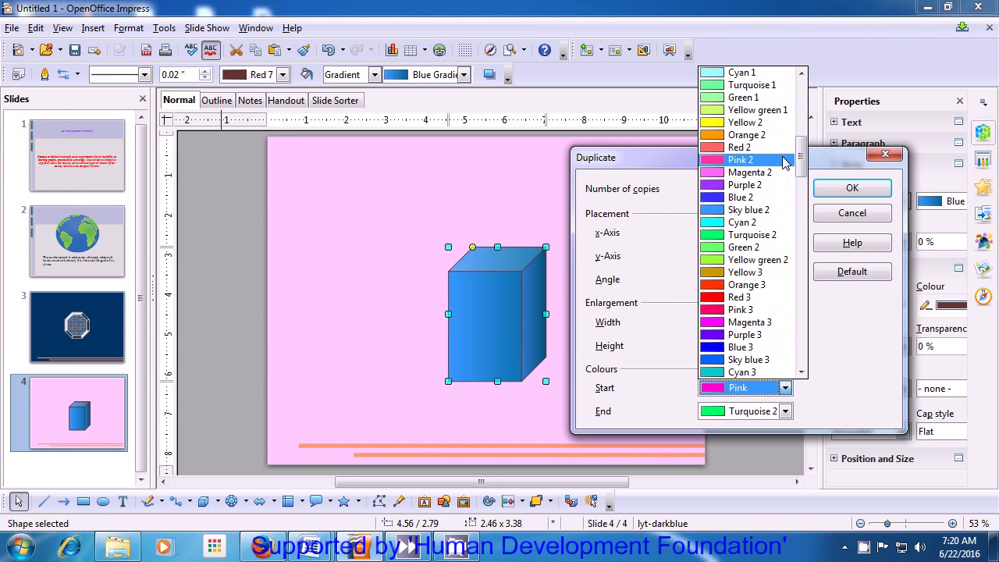
left_click(752, 199)
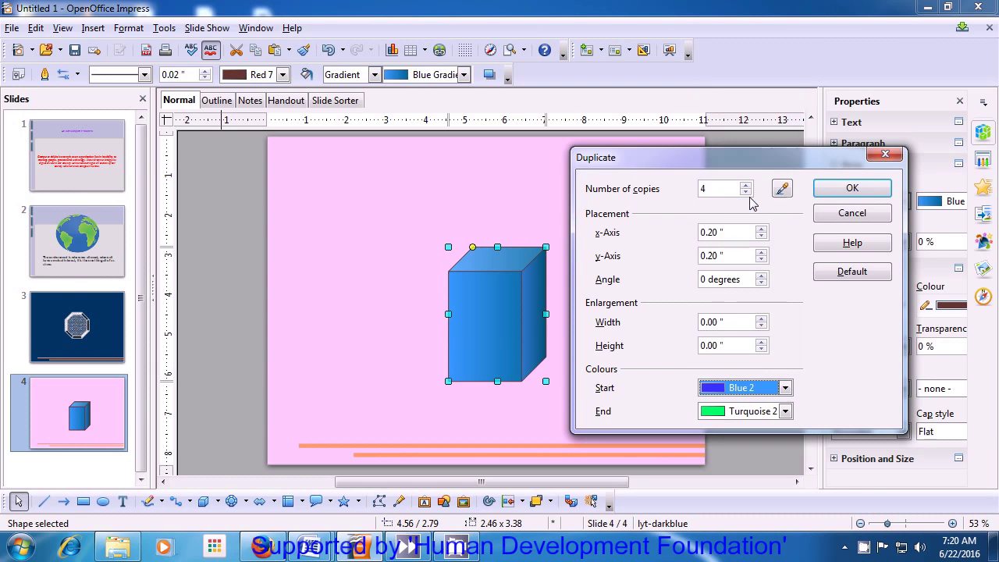
left_click(785, 412)
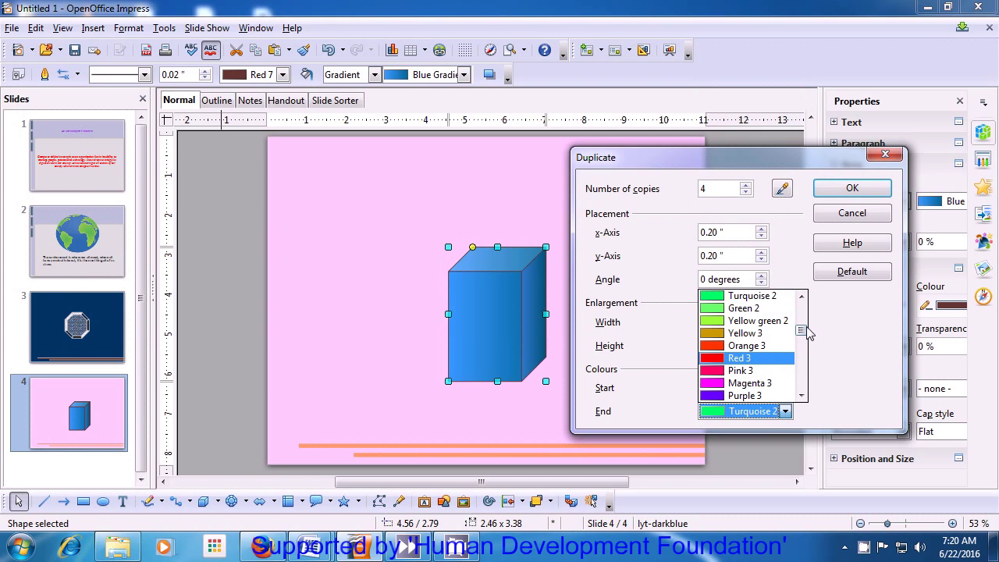
scroll(803, 331, "up", 3)
left_click_drag(801, 336, 799, 316)
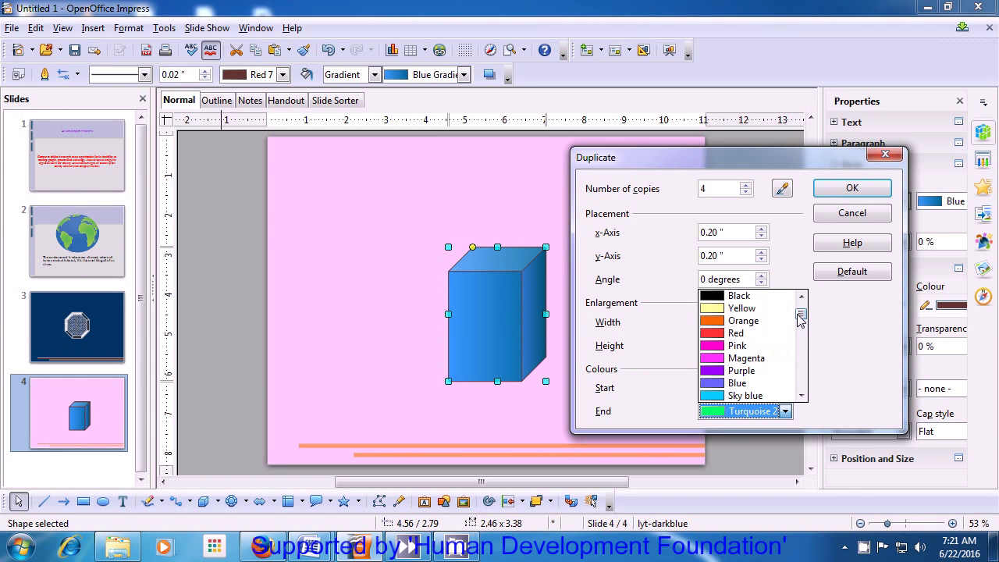
left_click(734, 322)
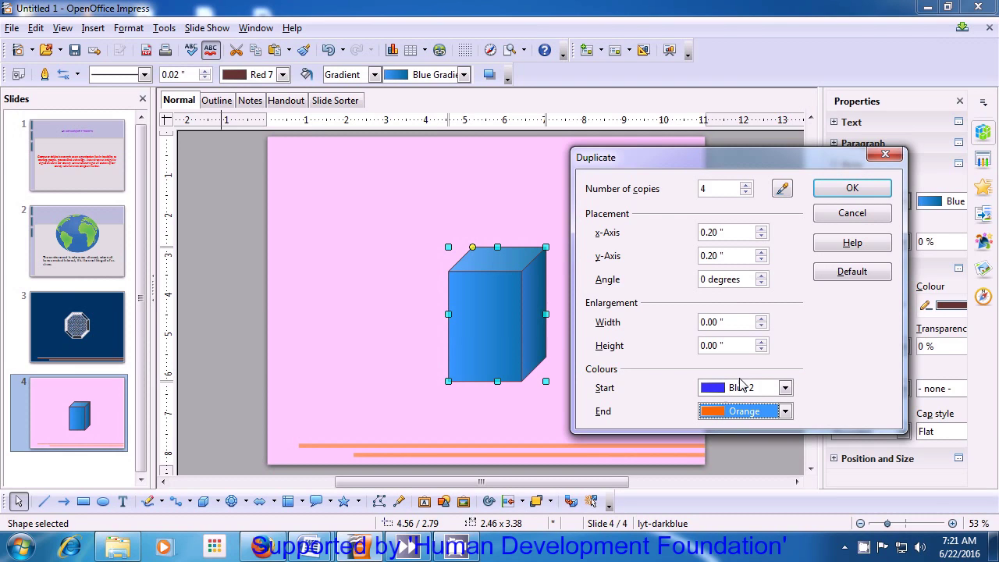
left_click(835, 194)
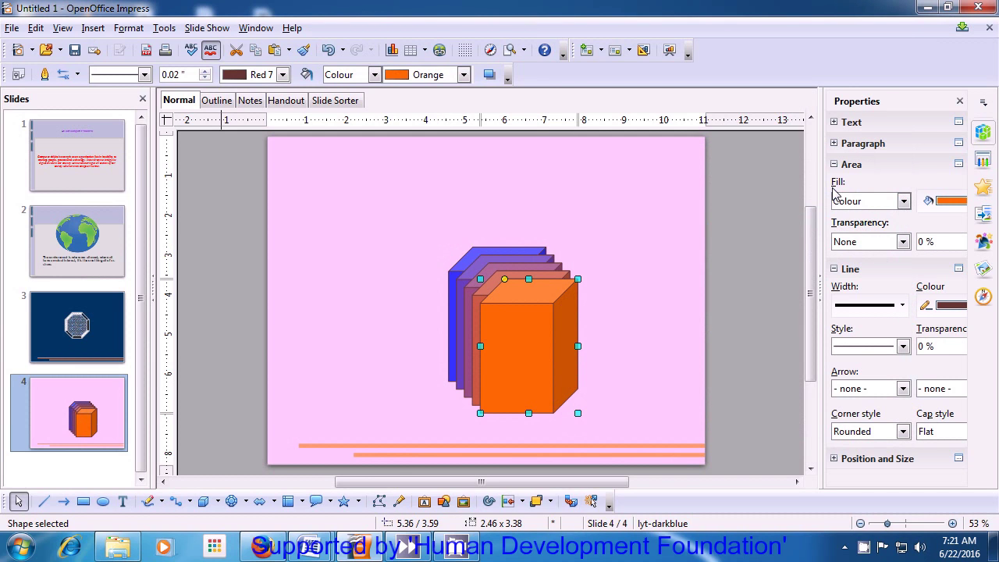
- Move the orange cube to the slide's upper right, the red upper left, the magenta lower right and the purple lower left
left_click_drag(550, 339, 659, 204)
left_click(555, 317)
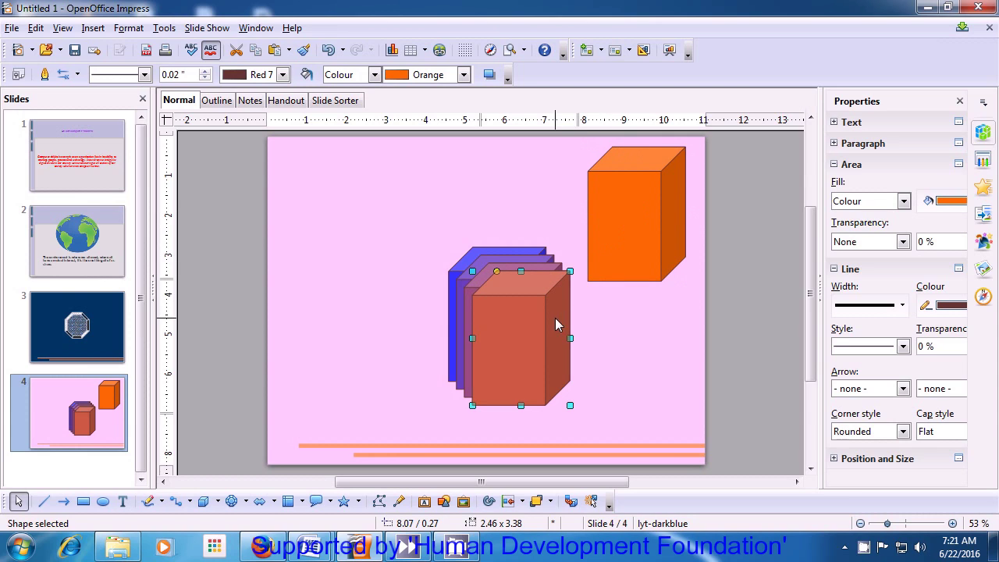
left_click_drag(521, 312, 372, 222)
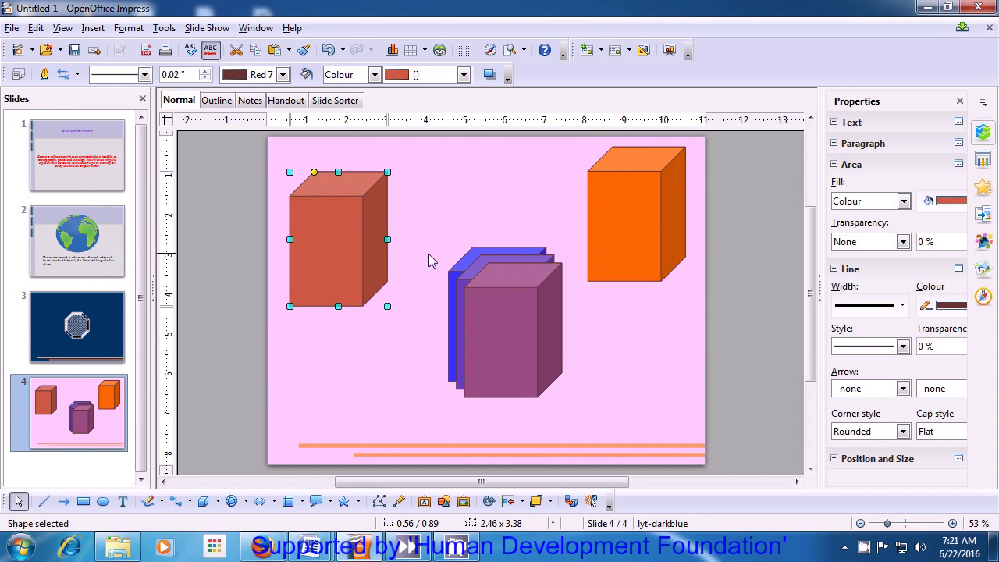
left_click_drag(483, 312, 609, 356)
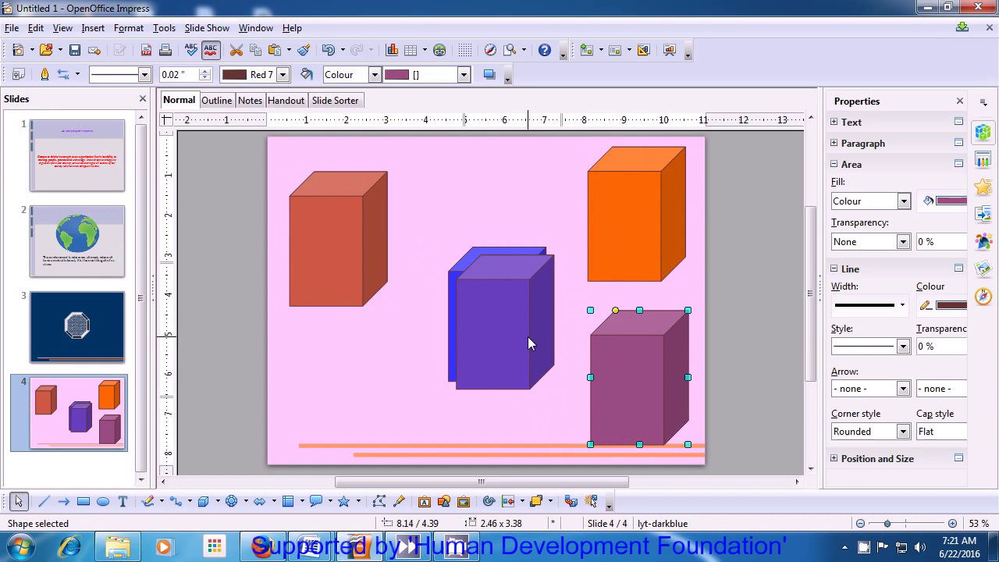
left_click_drag(514, 323, 348, 386)
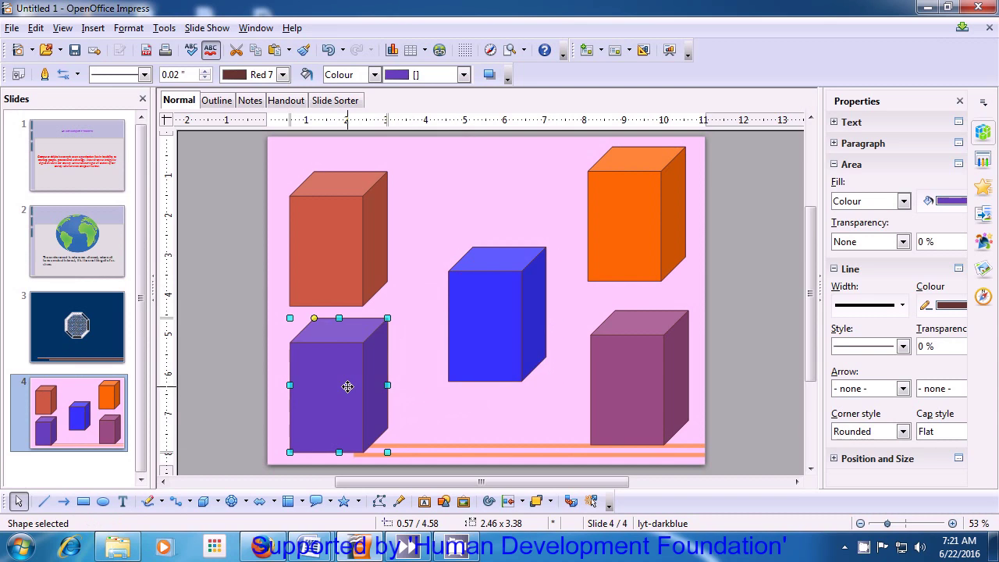
left_click_drag(334, 260, 335, 228)
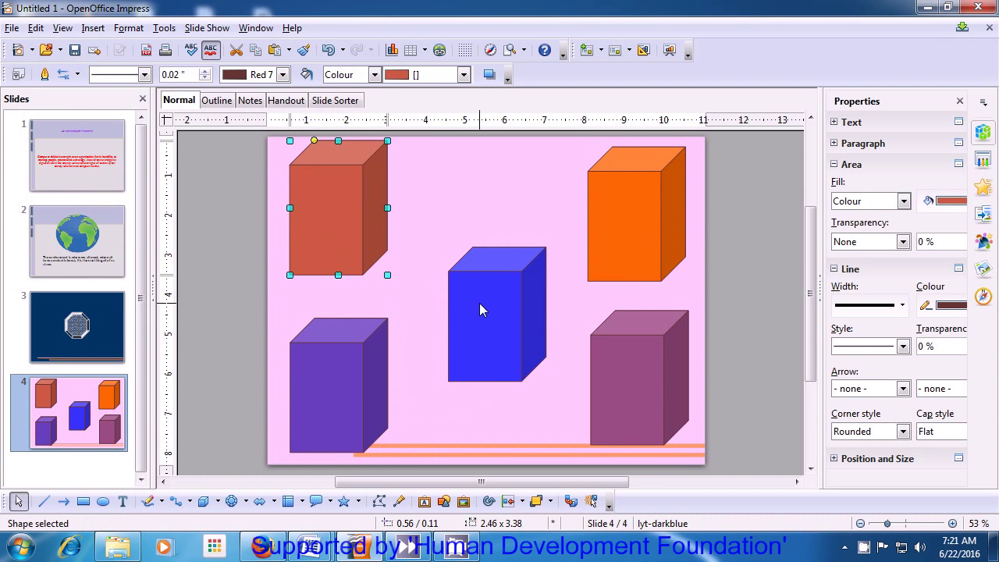
- Deselect the cube, look through slides 4, 3 and 2, and return to slide 1
left_click(468, 406)
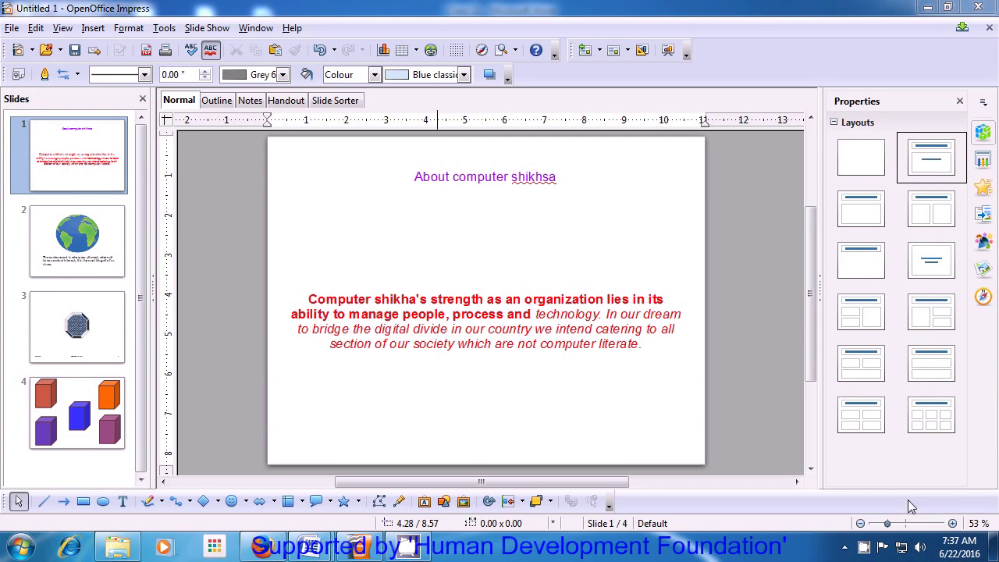
left_click(88, 419)
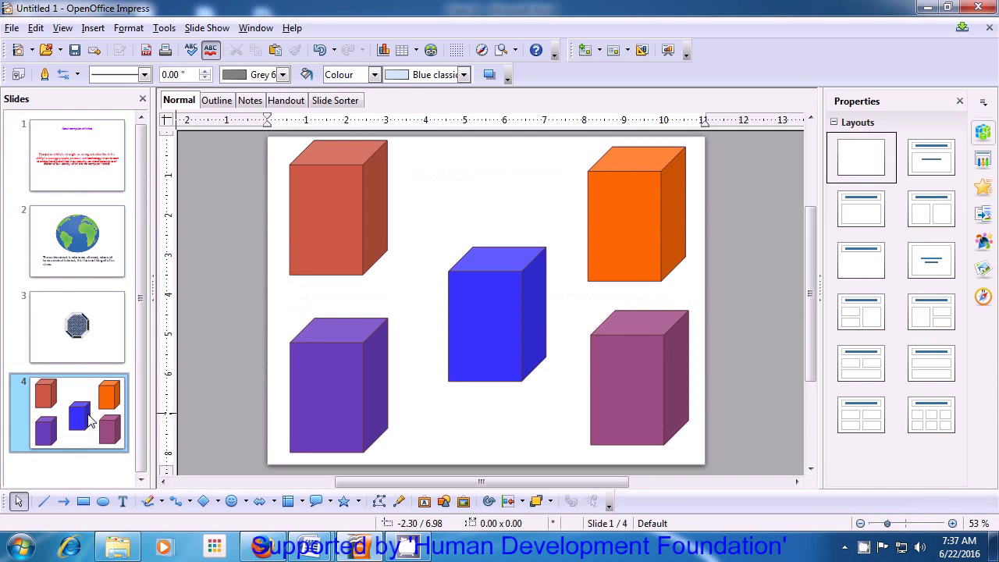
left_click(80, 347)
left_click(83, 256)
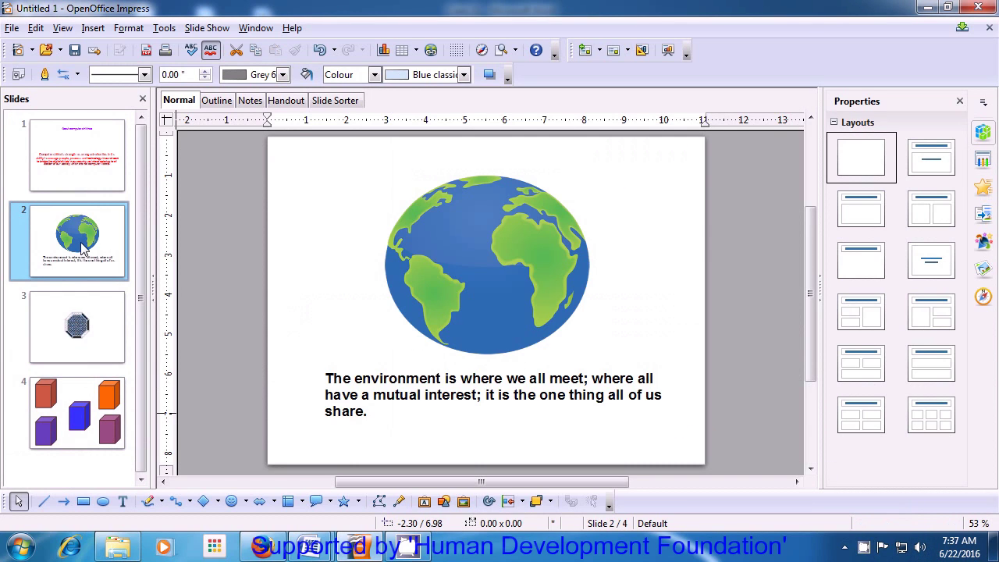
left_click(76, 160)
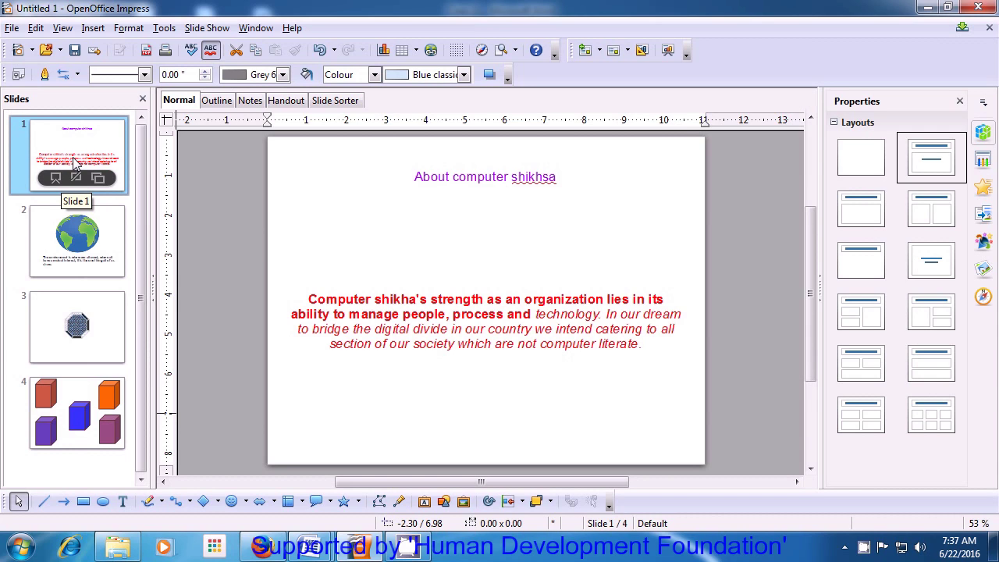
- Open the Header and Footer settings and include a variable date and time on the slides, with English (USA) as the language
left_click(65, 29)
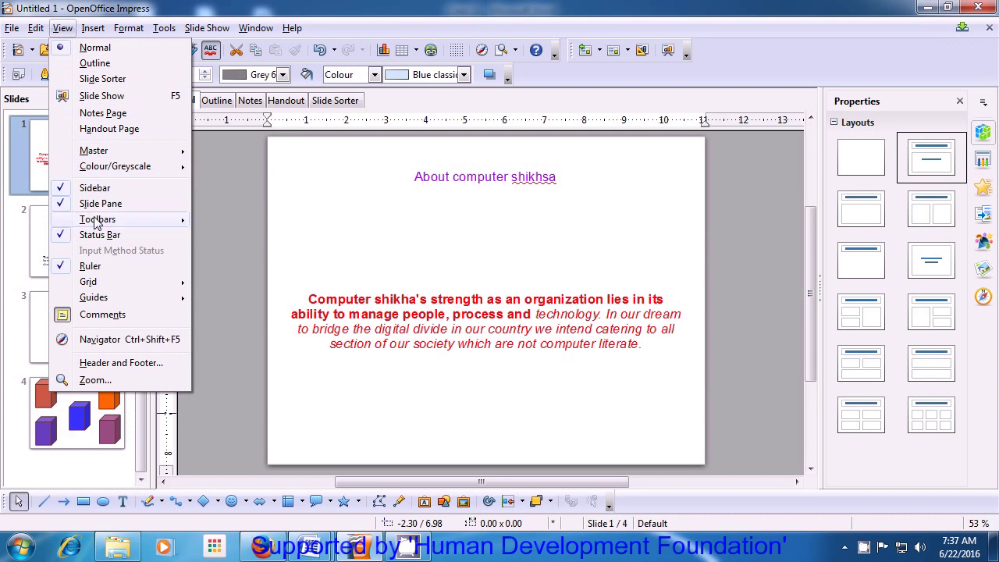
left_click(120, 363)
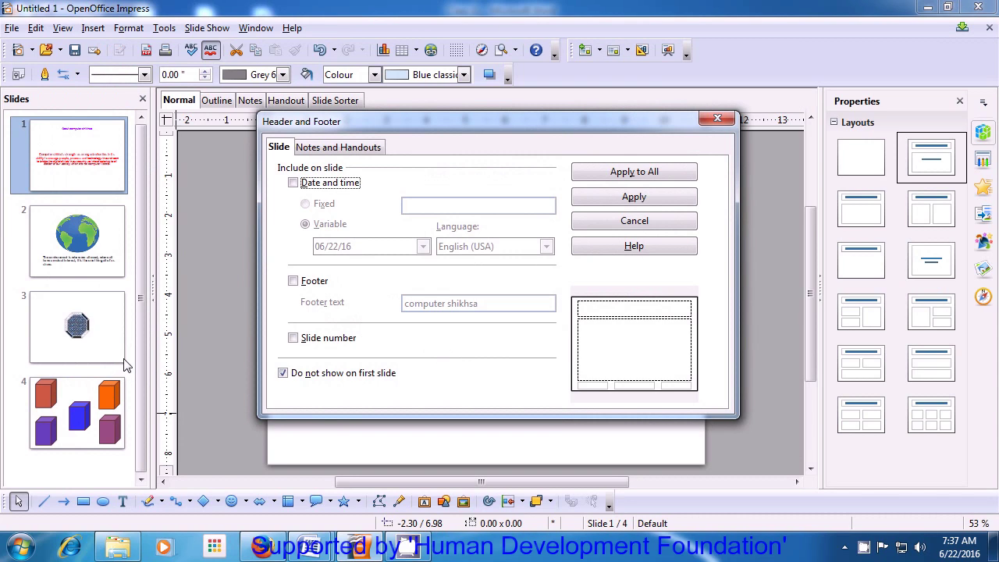
left_click(293, 182)
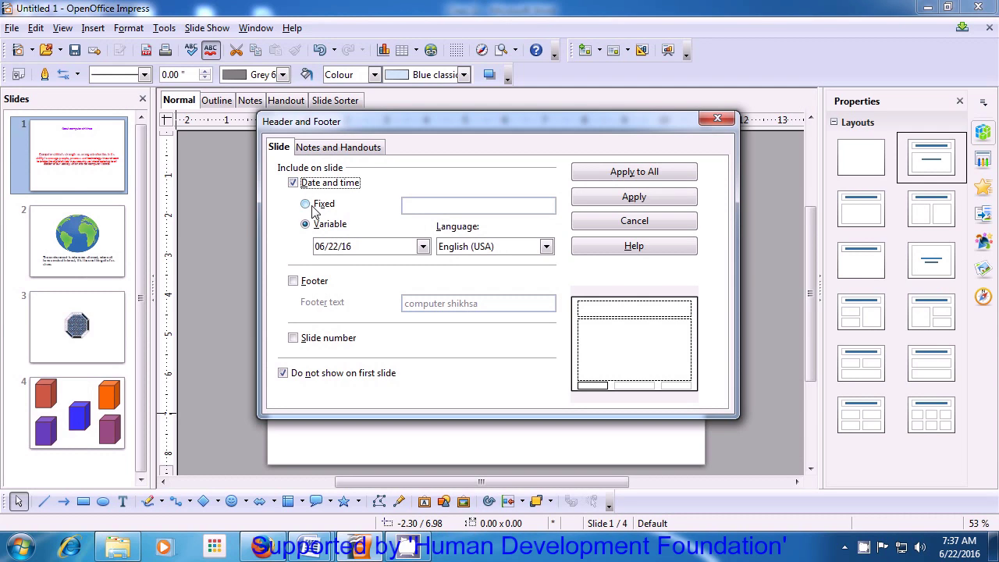
left_click(306, 205)
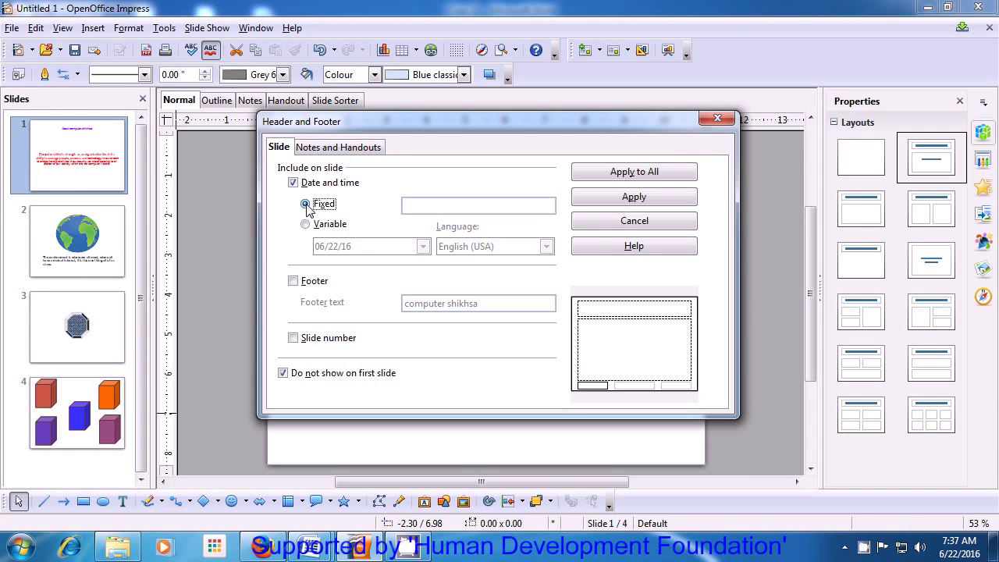
left_click(306, 224)
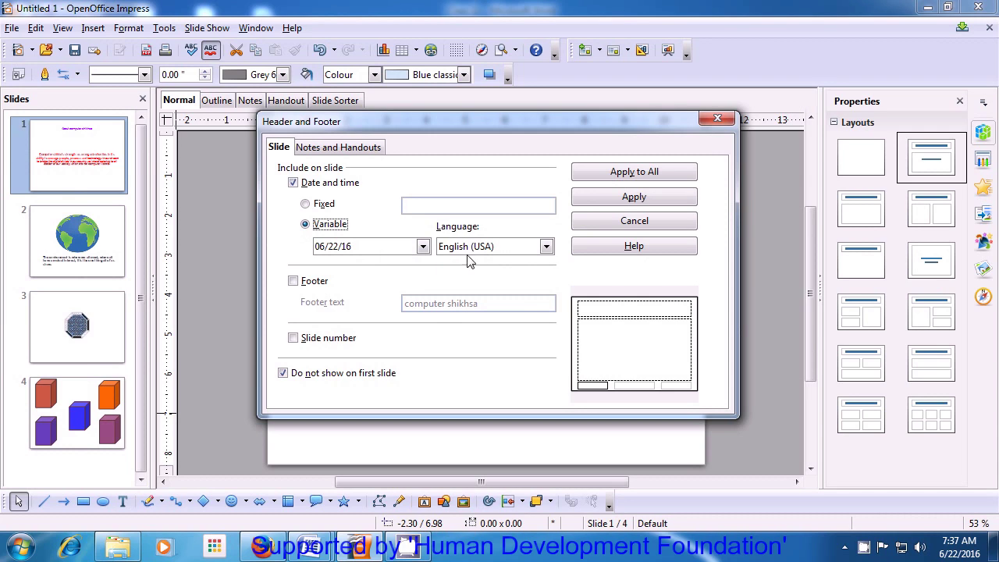
left_click(546, 248)
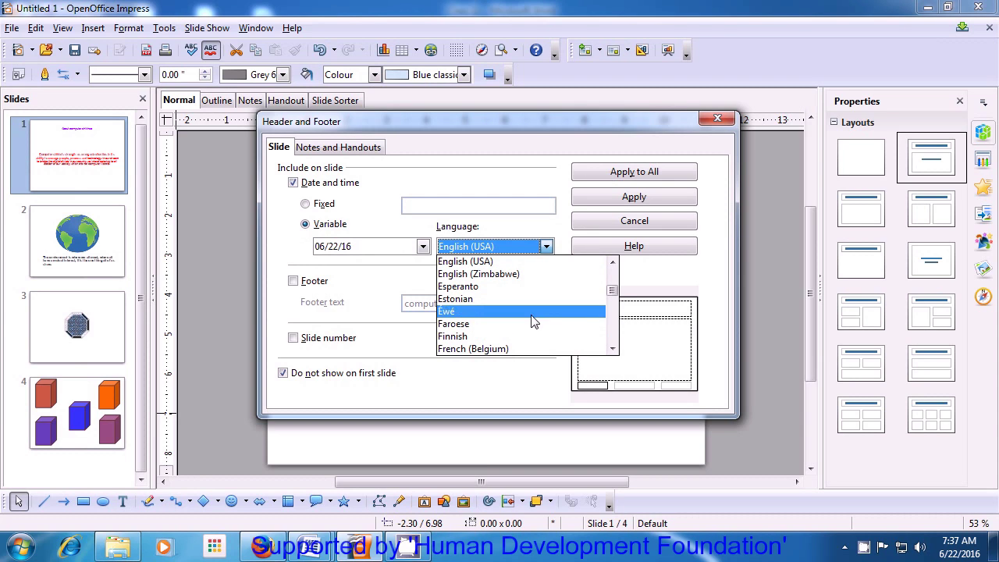
left_click(521, 263)
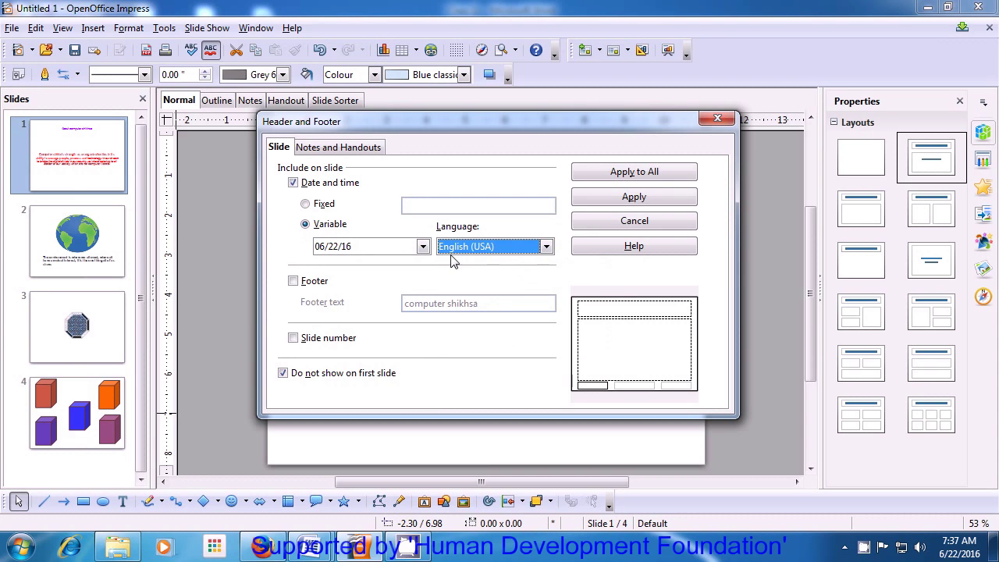
- Include a footer on the slides and enter "computer shikhsa" as its text
left_click(293, 282)
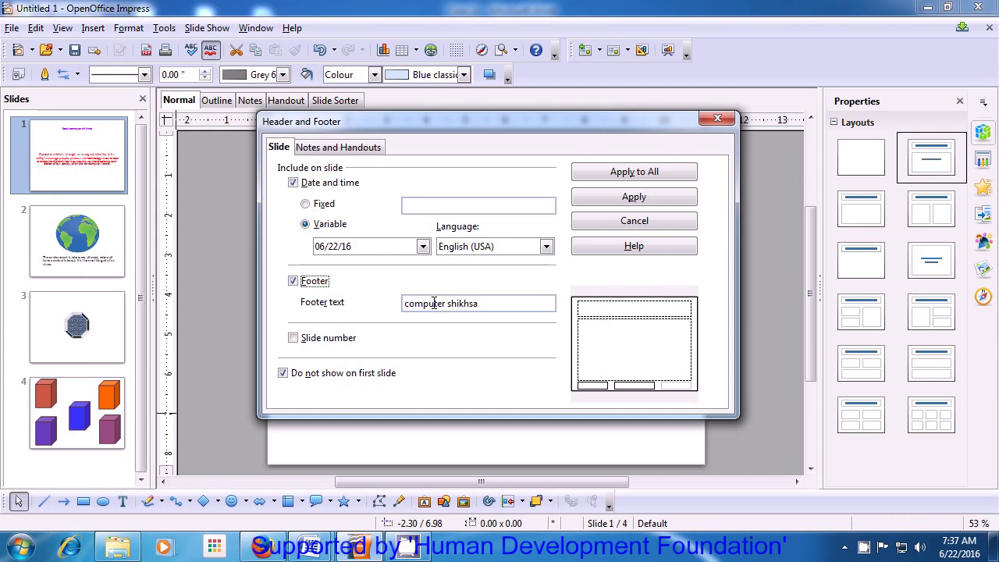
left_click(482, 303)
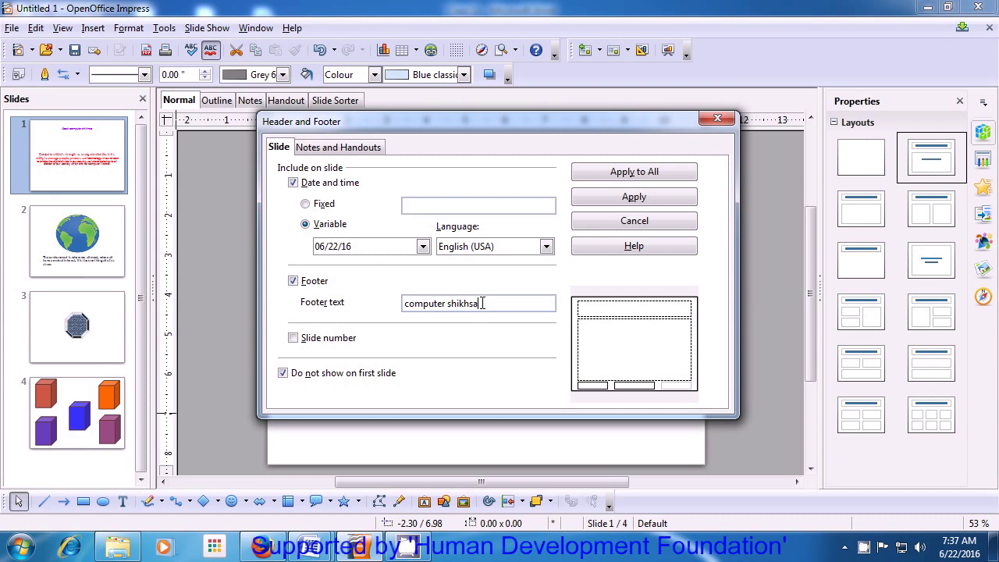
key("BackSpace")
key("BackSpace")
key("BackSpace")
key("BackSpace")
key("BackSpace")
key("BackSpace")
key("BackSpace")
key("BackSpace")
key("BackSpace")
key("BackSpace")
key("BackSpace")
key("BackSpace")
key("BackSpace")
key("BackSpace")
key("BackSpace")
type("computer shikhs")
- Include the slide number, allow the footer items on the first slide too, and apply the settings to all slides
left_click(294, 341)
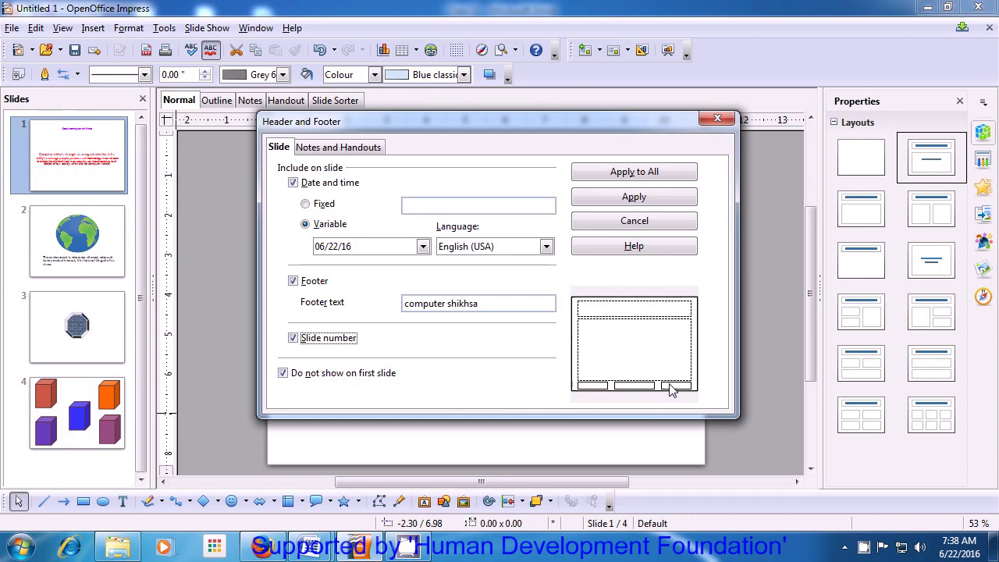
left_click(281, 378)
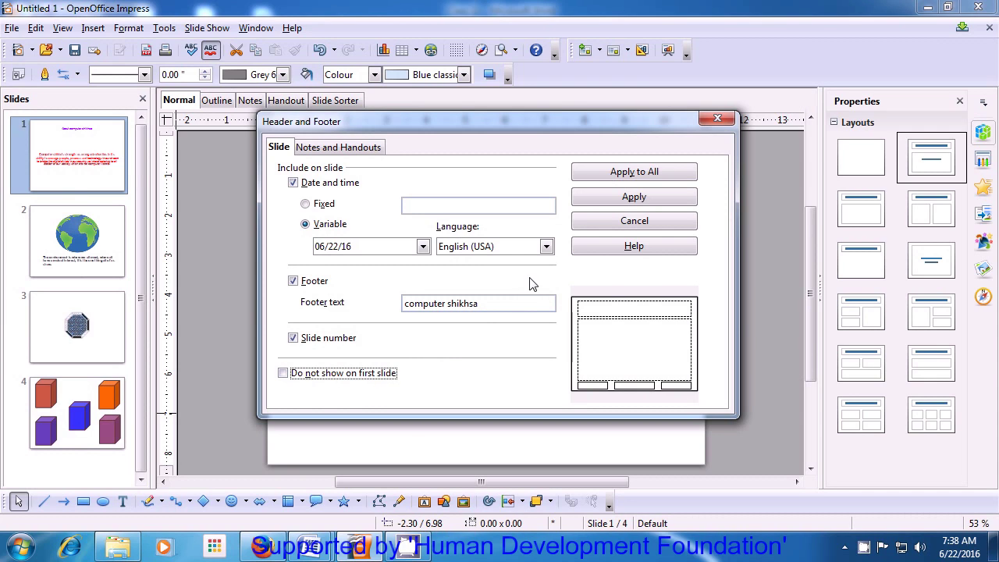
left_click(625, 175)
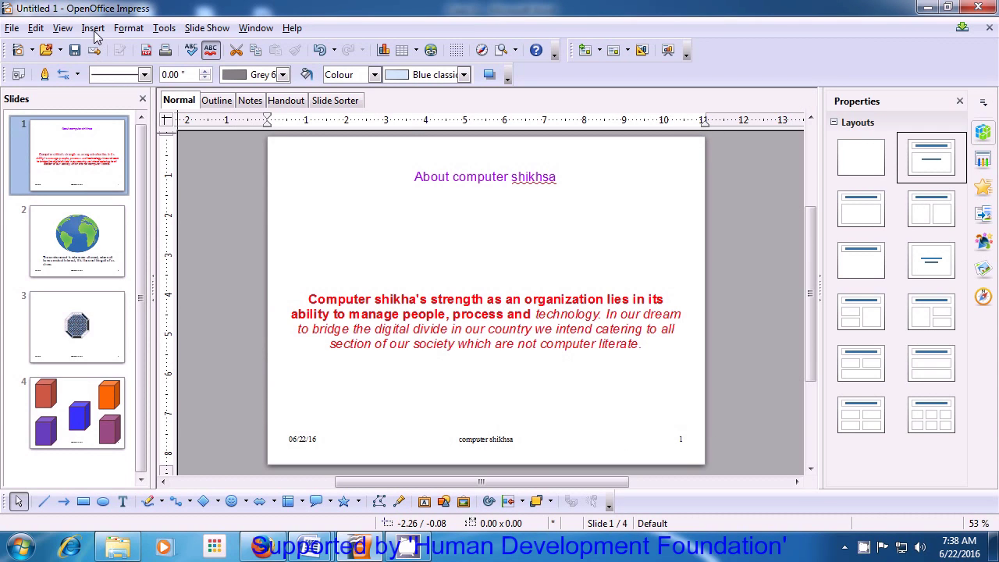
- Start the slide show from slide 1 to check the date, footer and slide number
left_click(195, 31)
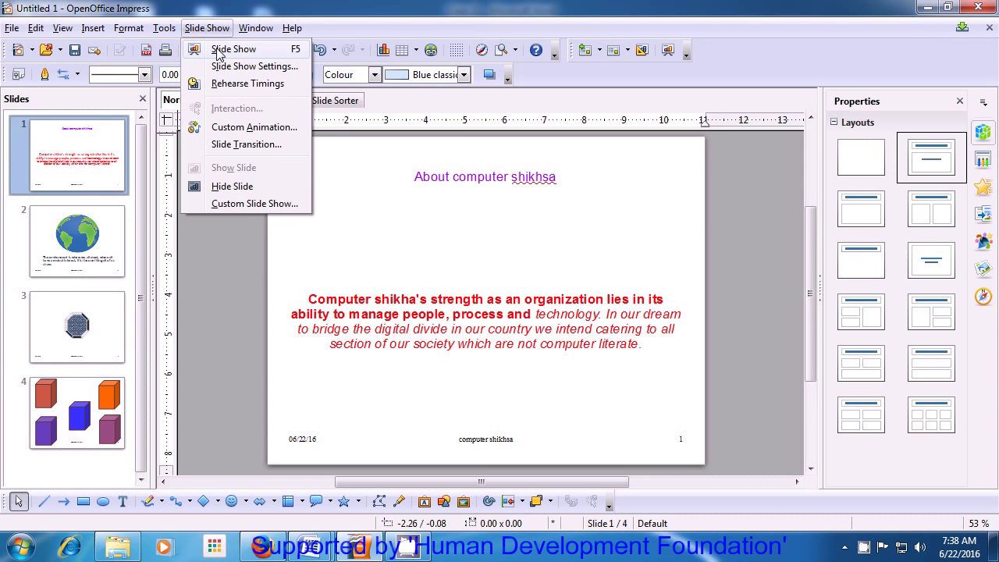
left_click(223, 50)
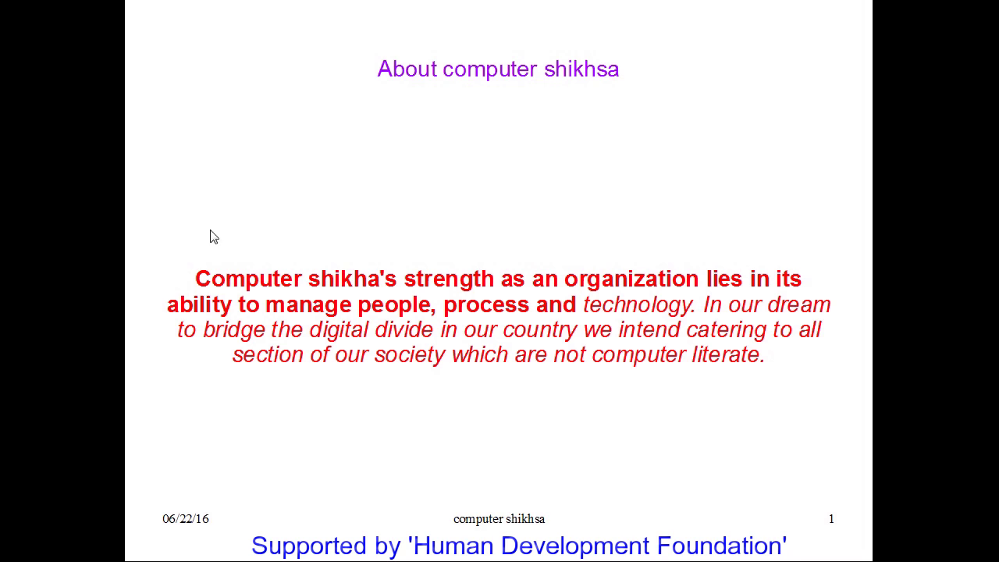